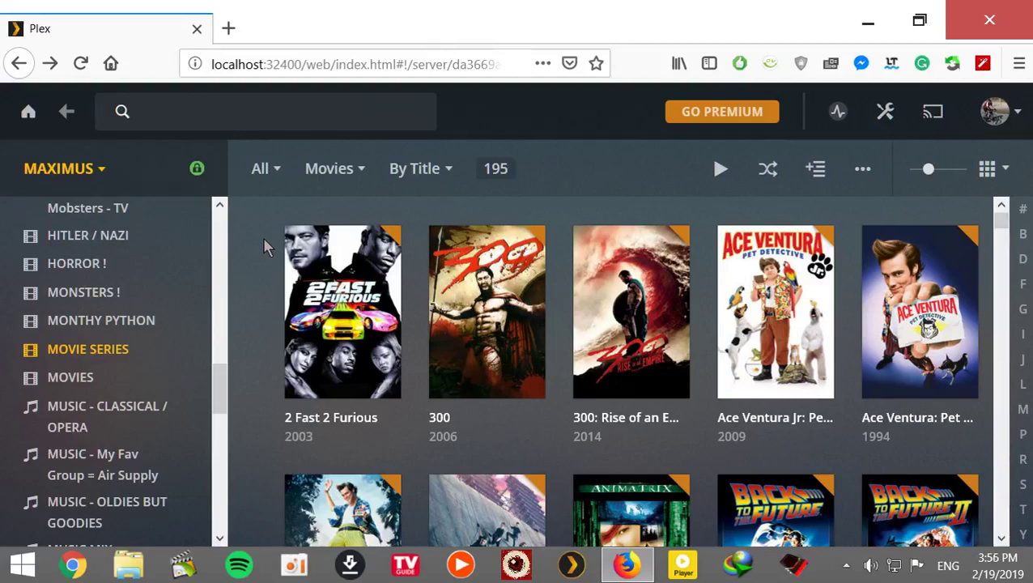
- Edit the MOVIE SERIES library's advanced settings so Collections is set to "Hide items which are in collections", and save the changes
{"action": "scroll", "coordinate": [276, 286], "scroll_direction": "down", "scroll_amount": 2}
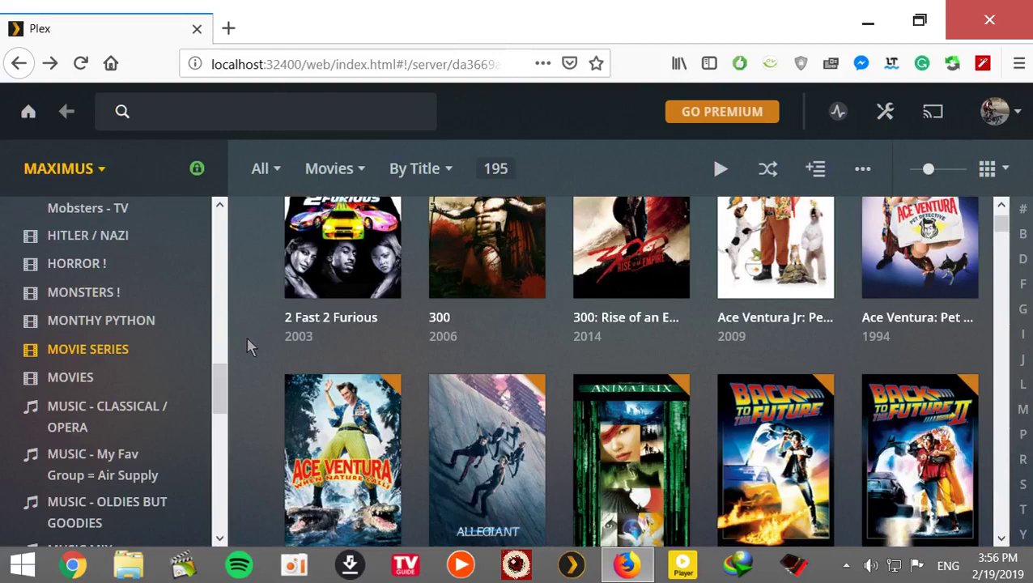
{"action": "scroll", "coordinate": [249, 344], "scroll_direction": "up", "scroll_amount": 2}
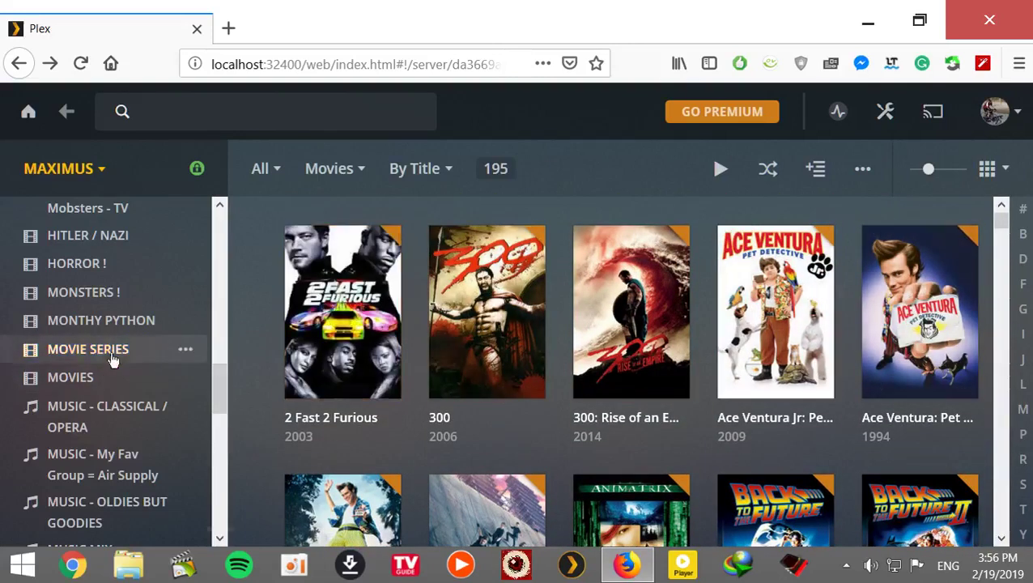
{"action": "left_click", "coordinate": [185, 351]}
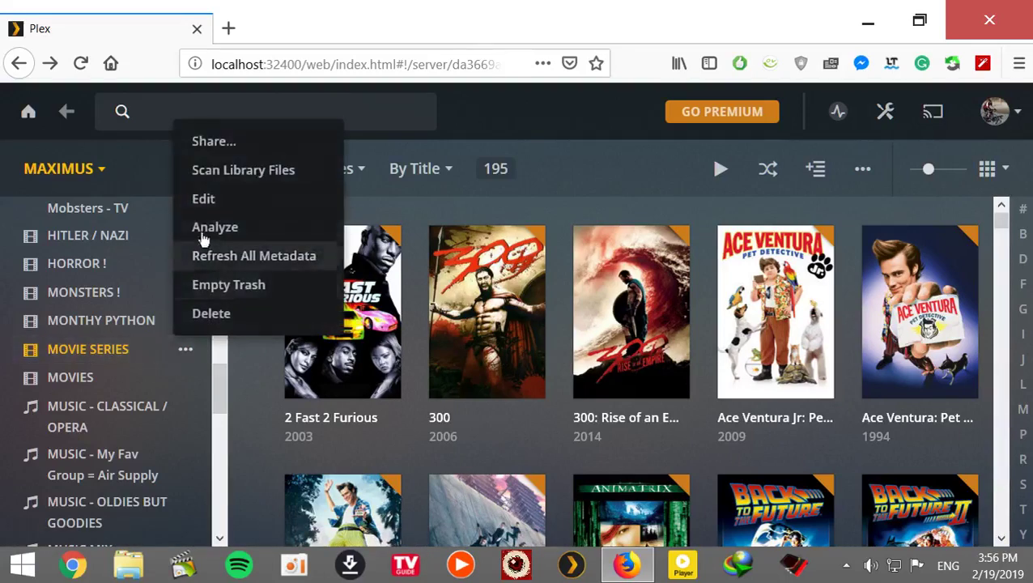
{"action": "left_click", "coordinate": [203, 206]}
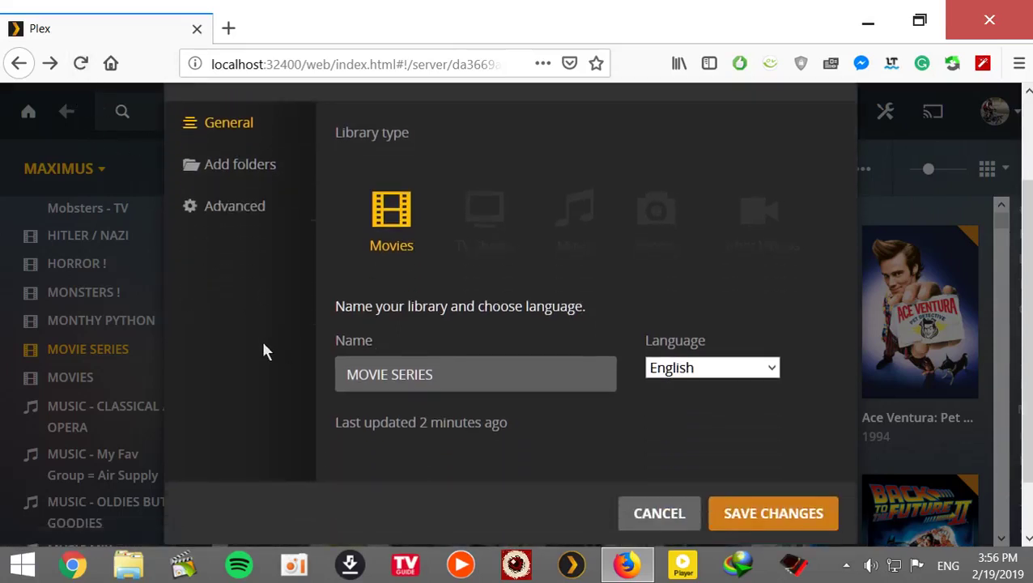
{"action": "left_click", "coordinate": [230, 217]}
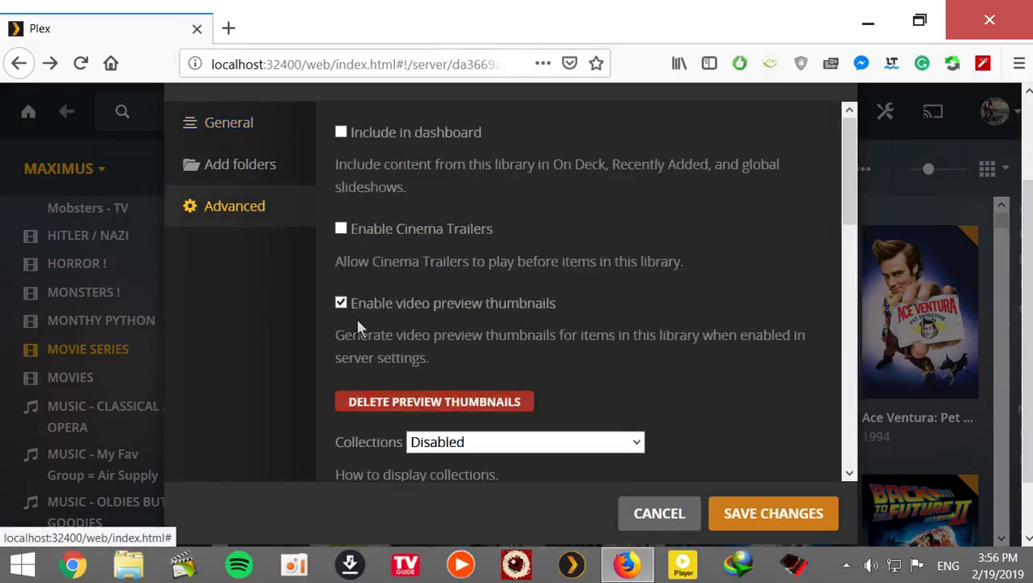
{"action": "scroll", "coordinate": [360, 327], "scroll_direction": "down", "scroll_amount": 2}
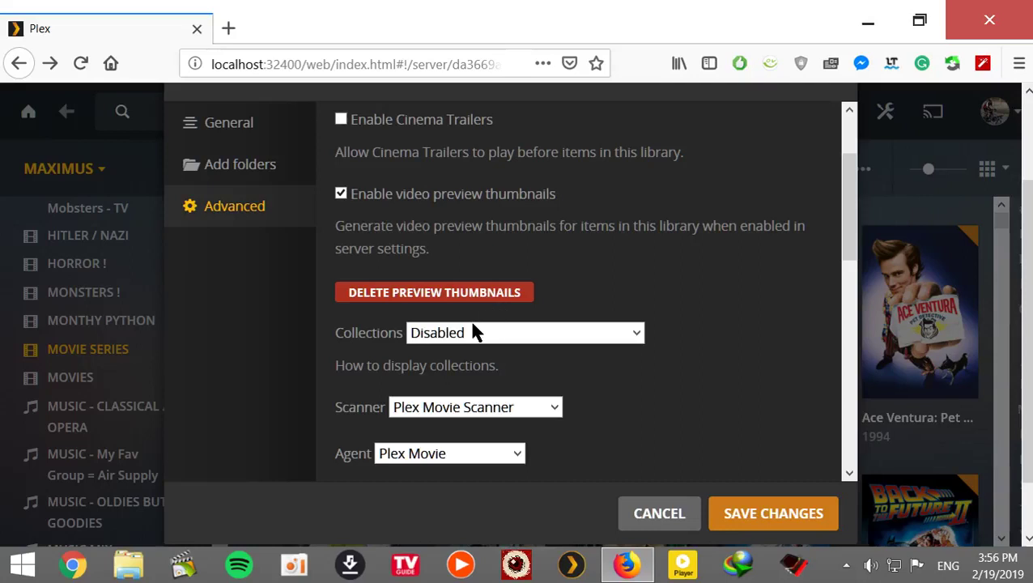
{"action": "left_click", "coordinate": [435, 344]}
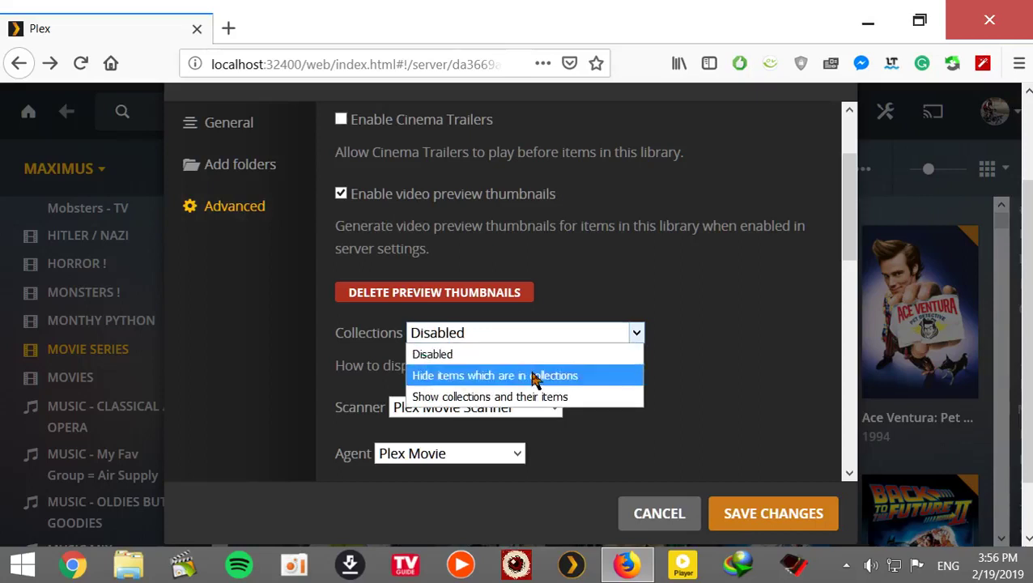
{"action": "left_click", "coordinate": [596, 376]}
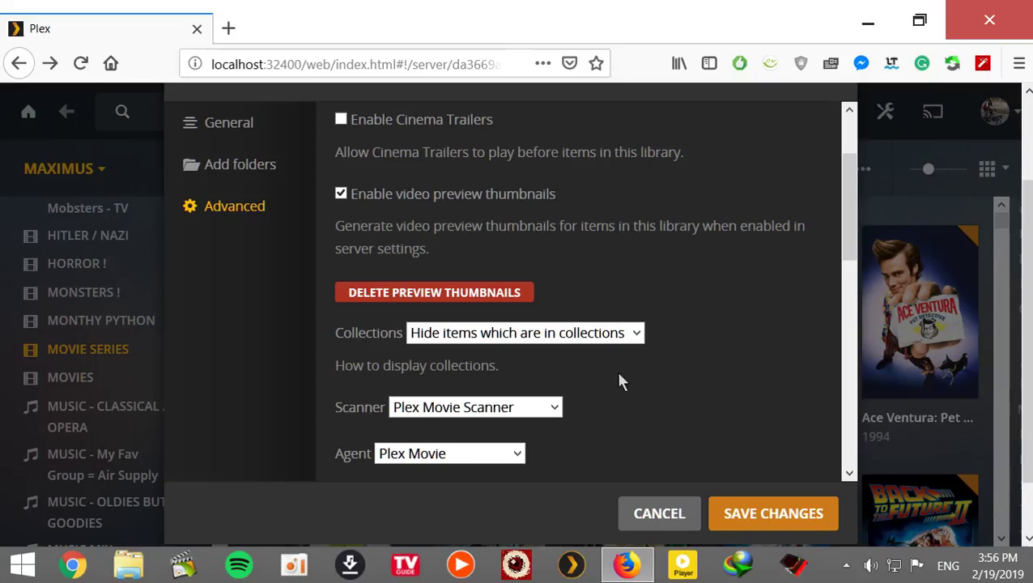
{"action": "left_click", "coordinate": [769, 518]}
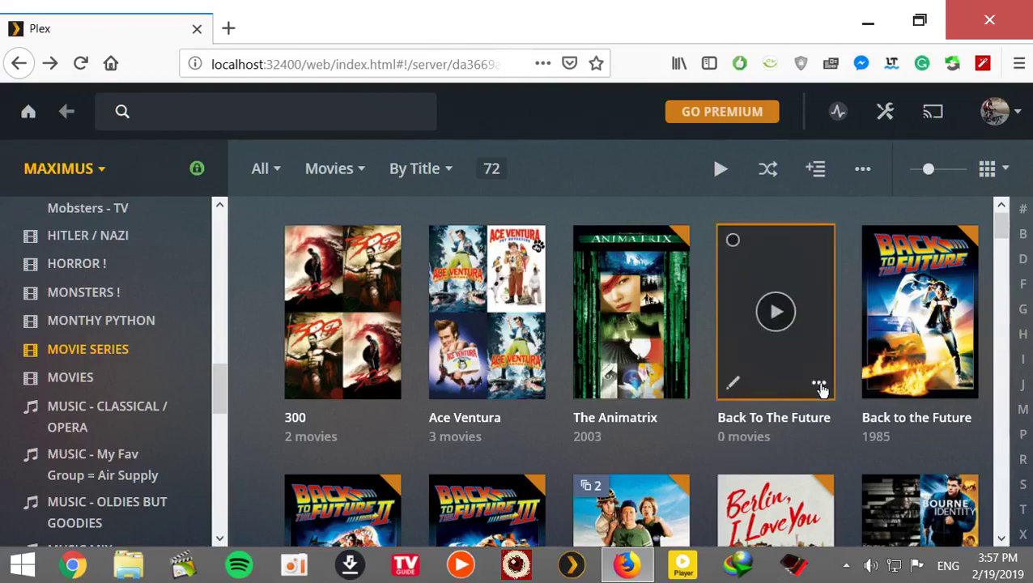
- Delete the empty Back To The Future collection from the MOVIE SERIES library
{"action": "left_click", "coordinate": [821, 383]}
{"action": "left_click", "coordinate": [834, 366]}
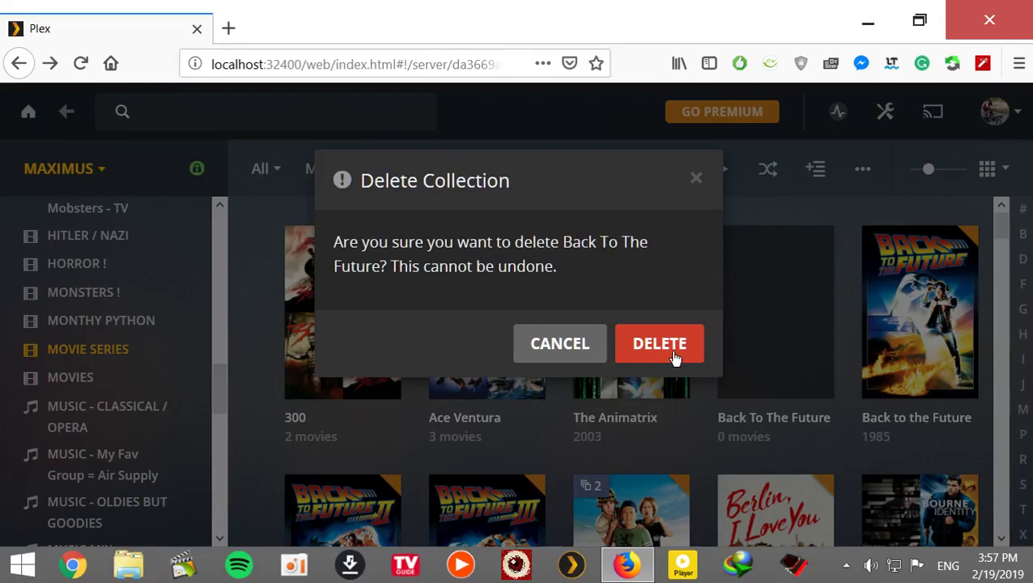
{"action": "left_click", "coordinate": [675, 357]}
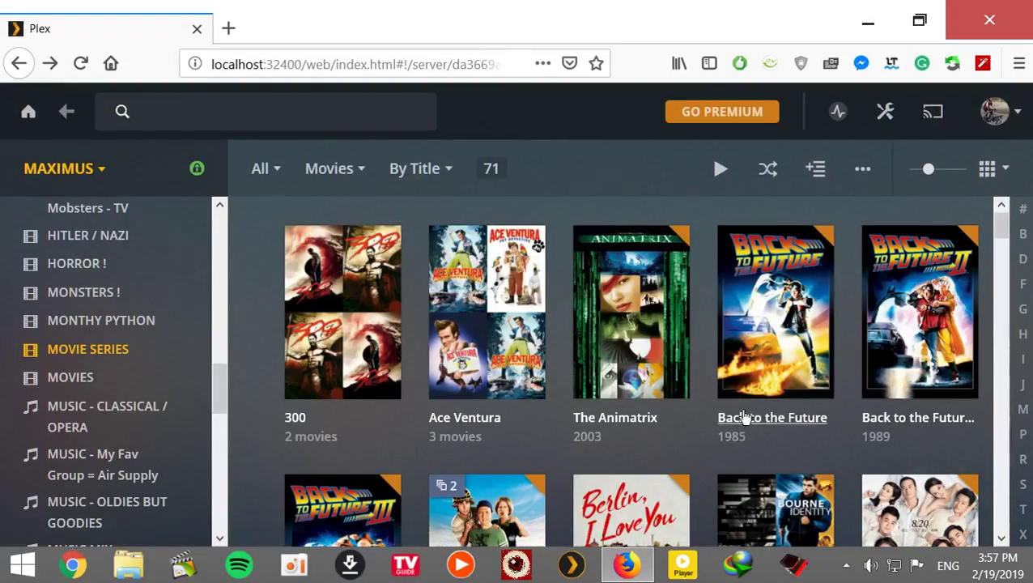
- Open the tags of the 1985 movie Back to the Future for editing and copy the movie title from the dialog heading
{"action": "mouse_move", "coordinate": [737, 417]}
{"action": "left_click", "coordinate": [732, 387]}
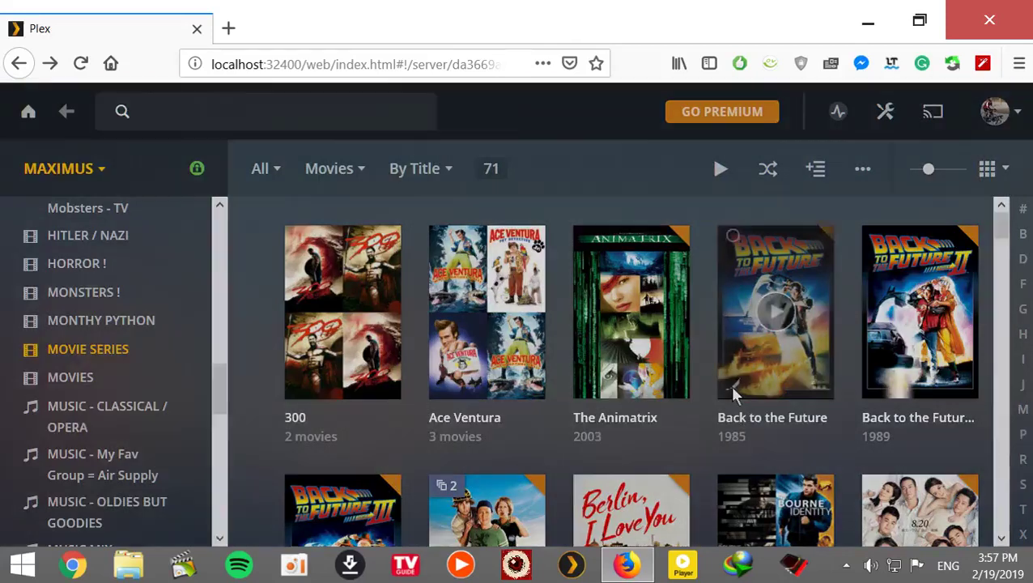
{"action": "scroll", "coordinate": [417, 336], "scroll_direction": "up", "scroll_amount": 1}
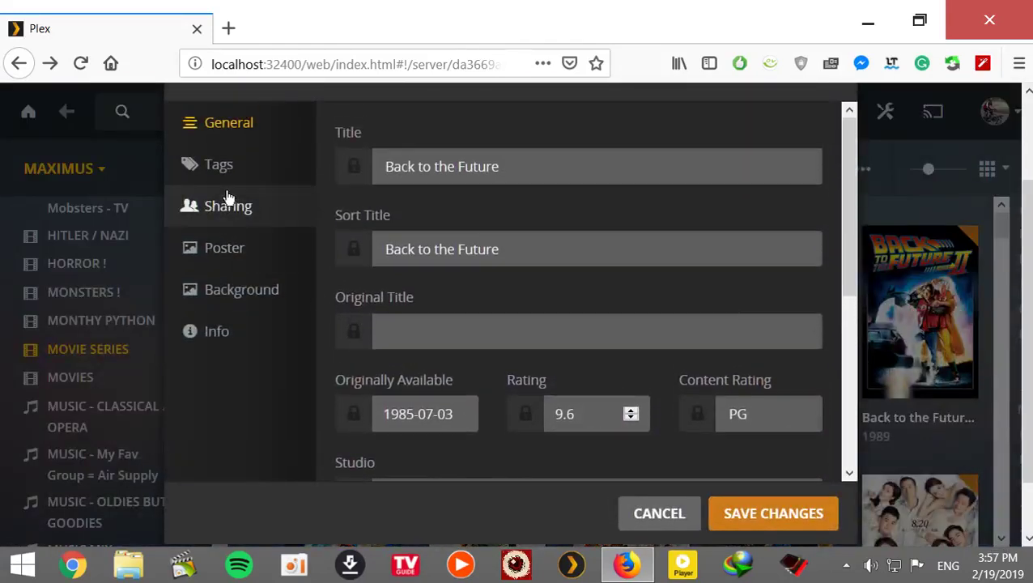
{"action": "left_click", "coordinate": [224, 170]}
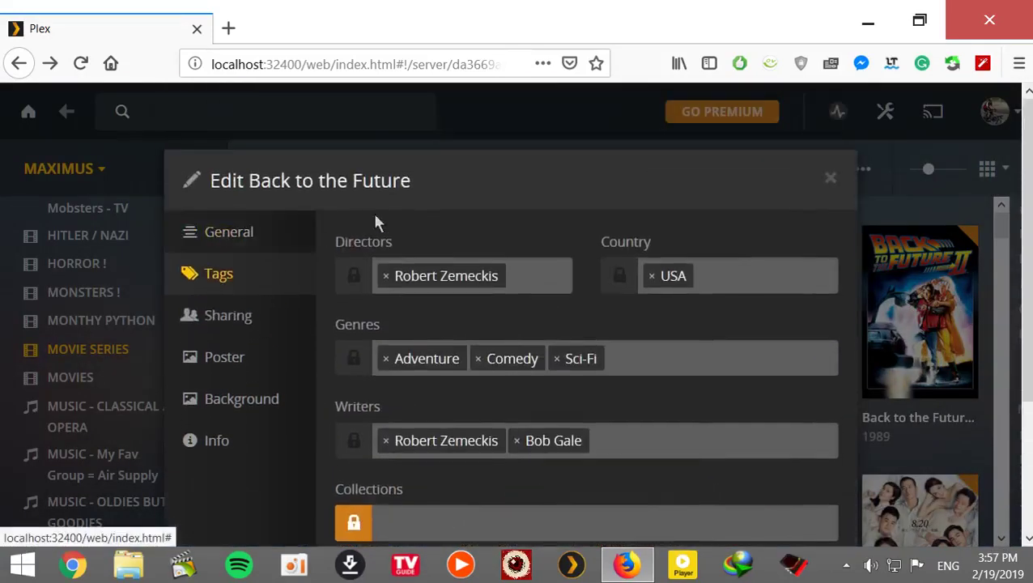
{"action": "left_click_drag", "start_coordinate": [413, 181], "coordinate": [249, 182]}
{"action": "right_click", "coordinate": [259, 187]}
{"action": "left_click", "coordinate": [279, 198]}
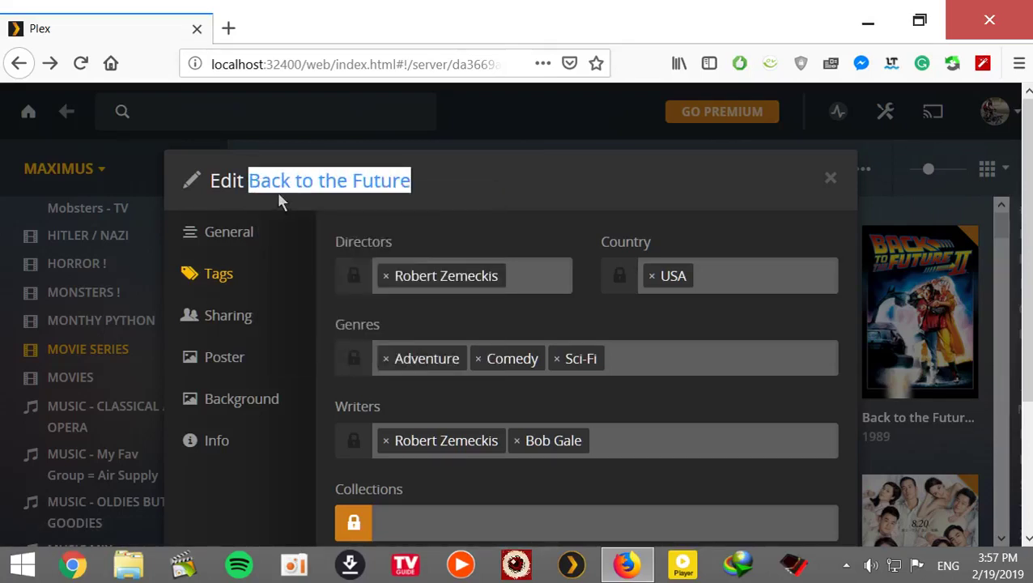
- Paste "Back to the Future" as the 1985 movie's collection tag and save the changes
{"action": "scroll", "coordinate": [300, 275], "scroll_direction": "down", "scroll_amount": 3}
{"action": "left_click", "coordinate": [427, 357]}
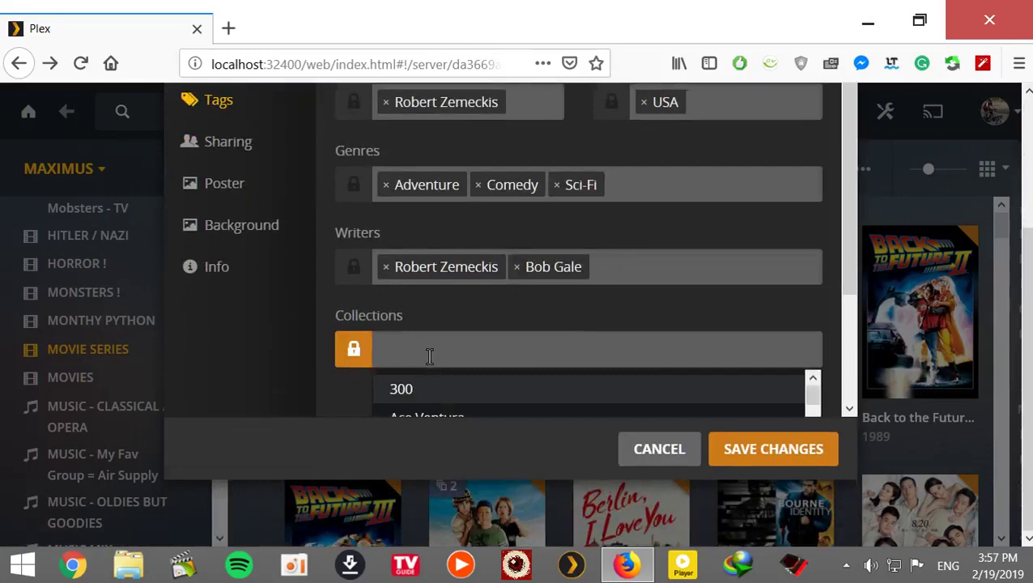
{"action": "right_click", "coordinate": [421, 355]}
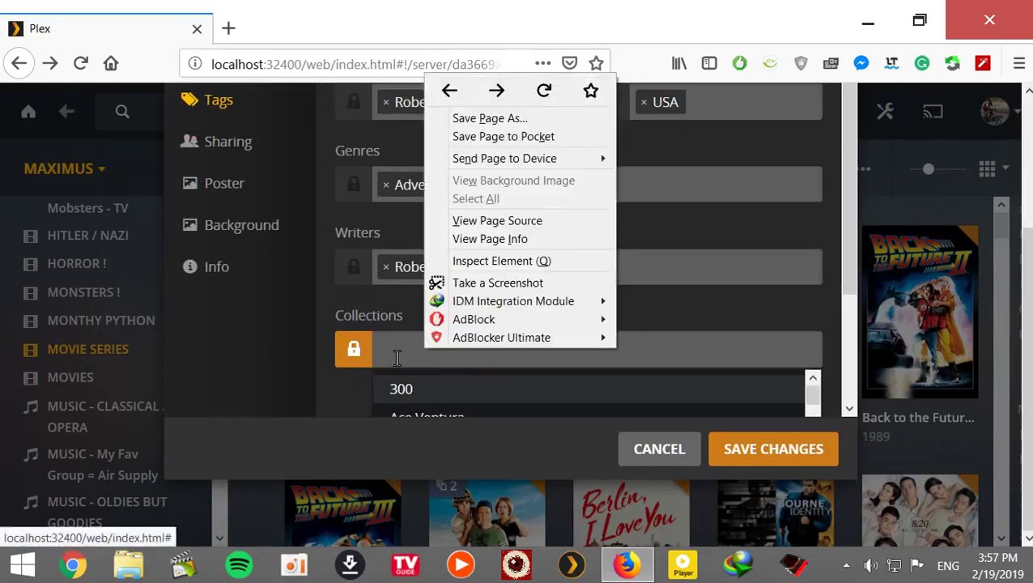
{"action": "left_click", "coordinate": [399, 354]}
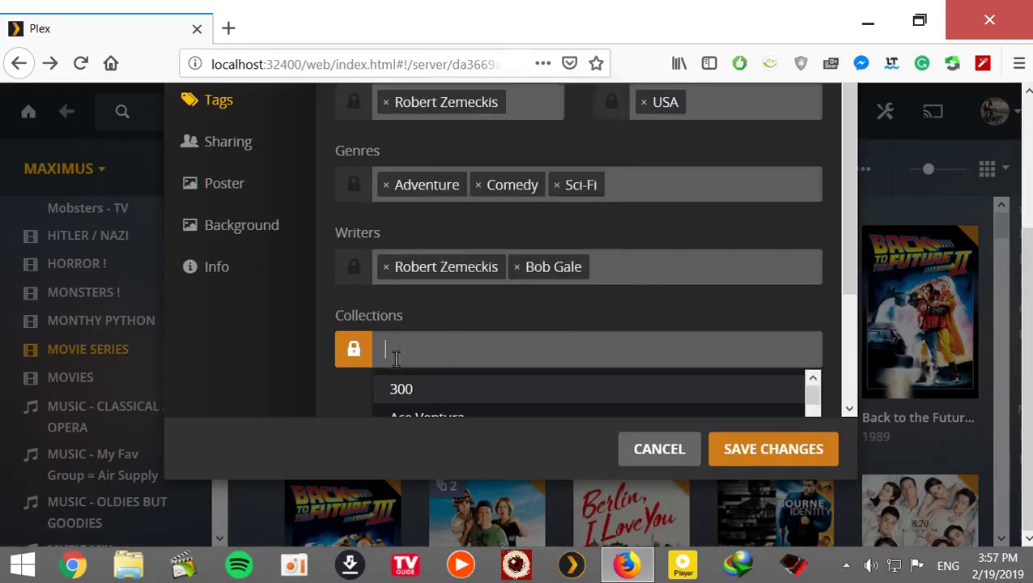
{"action": "key", "text": "ctrl+v"}
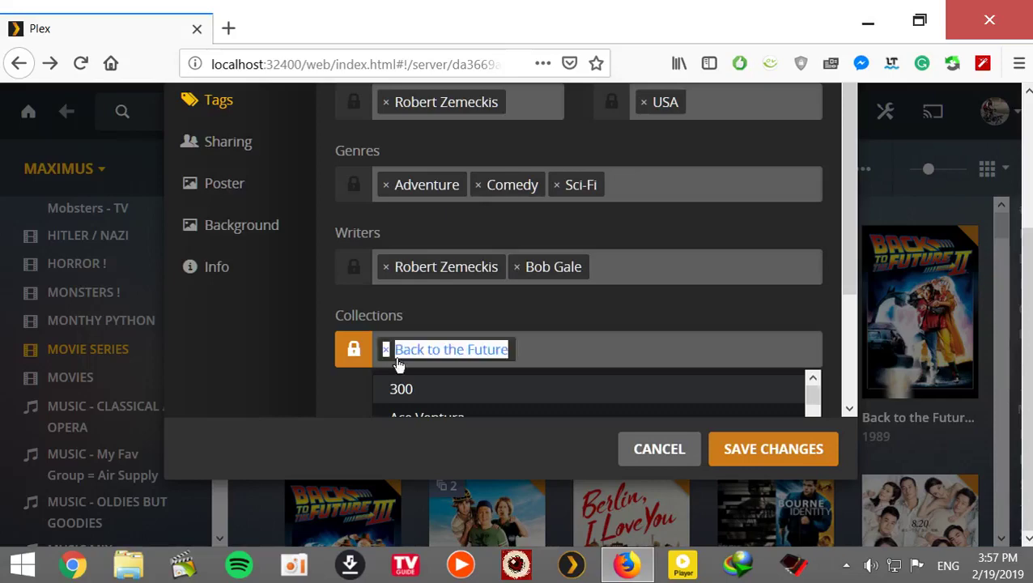
{"action": "left_click", "coordinate": [768, 462]}
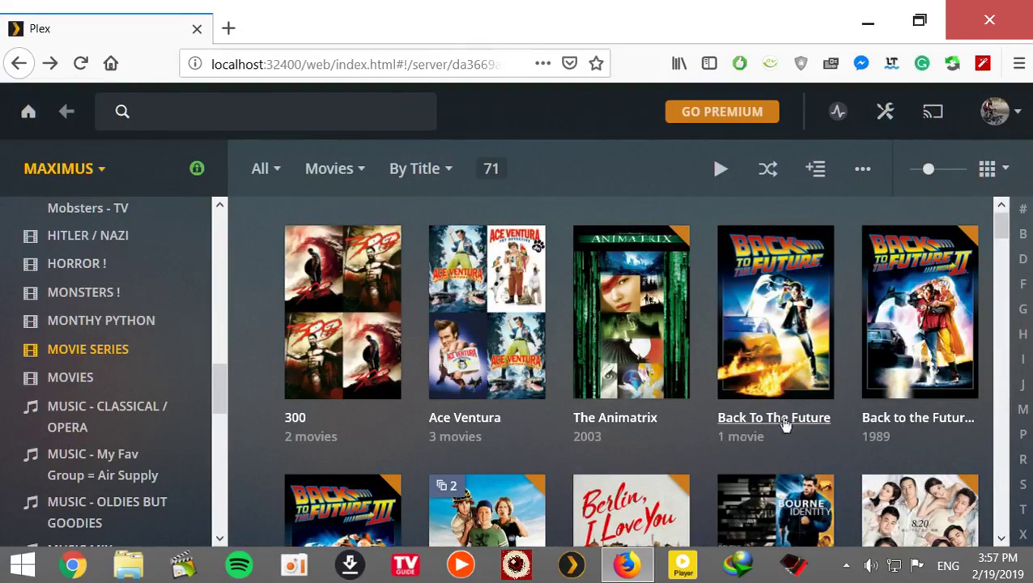
- Add Back to the Future Part II to the existing Back To The Future collection through its tags and save
{"action": "mouse_move", "coordinate": [868, 402]}
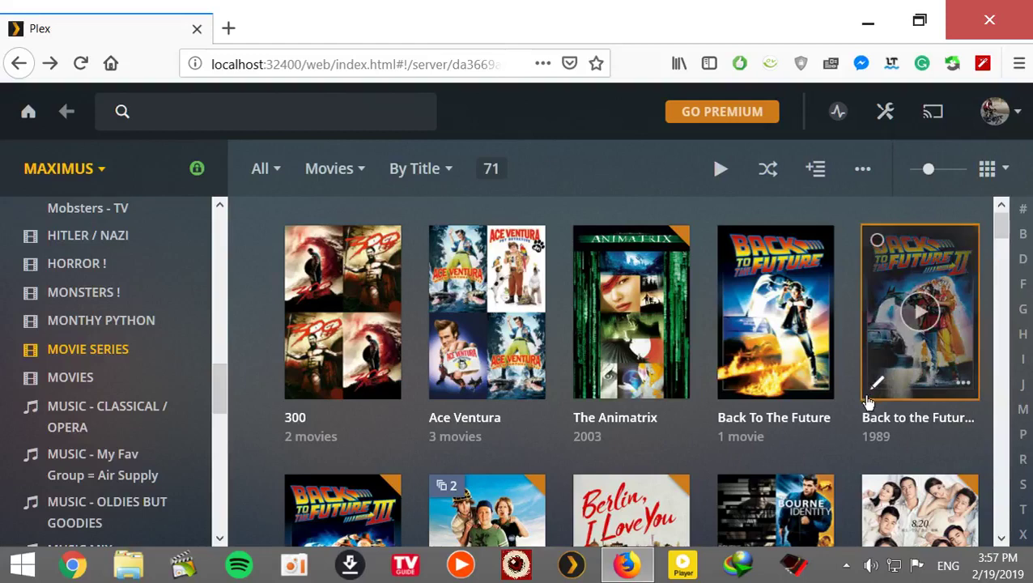
{"action": "left_click", "coordinate": [875, 384]}
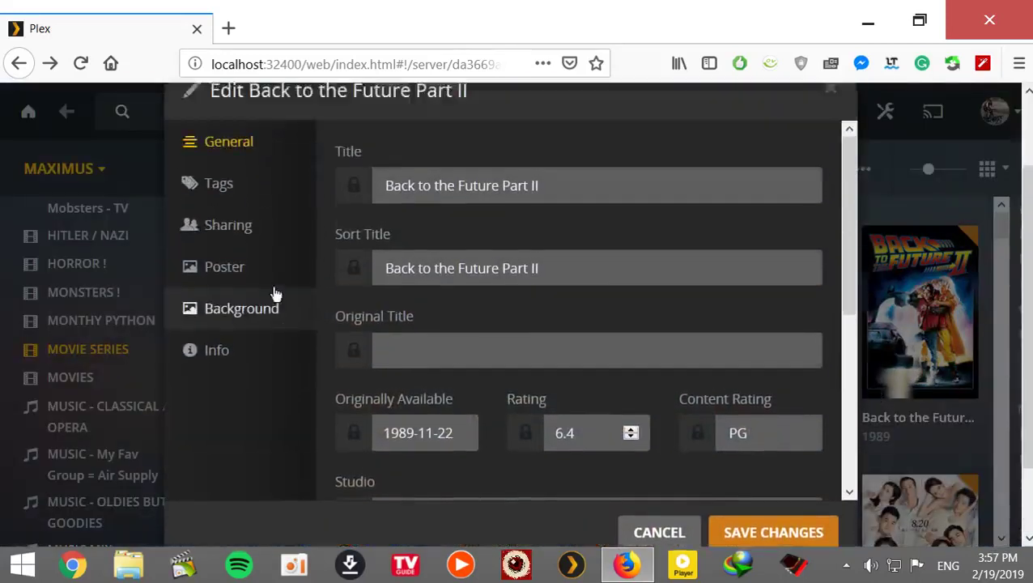
{"action": "left_click", "coordinate": [233, 289]}
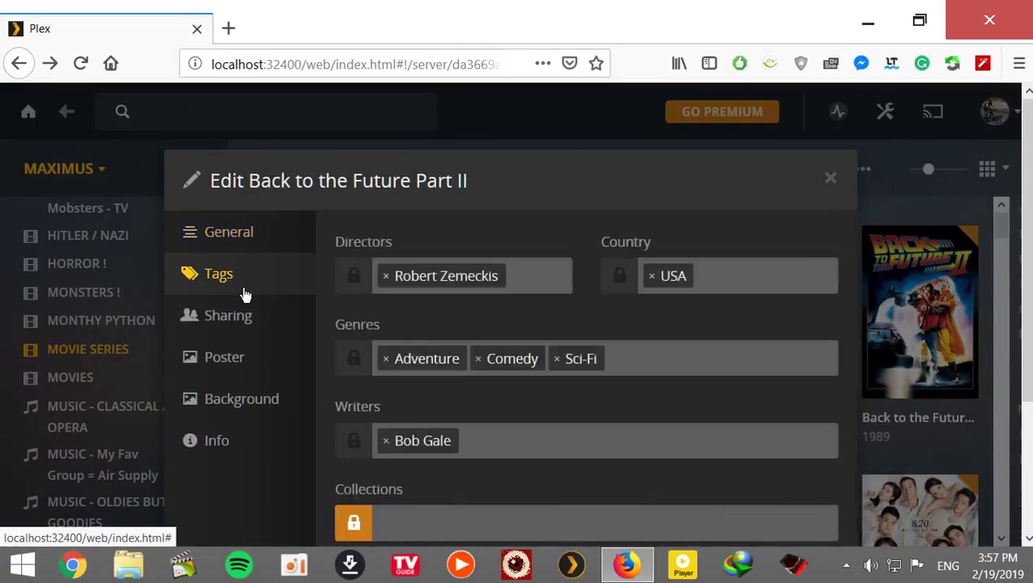
{"action": "scroll", "coordinate": [321, 343], "scroll_direction": "down", "scroll_amount": 2}
{"action": "left_click", "coordinate": [438, 346]}
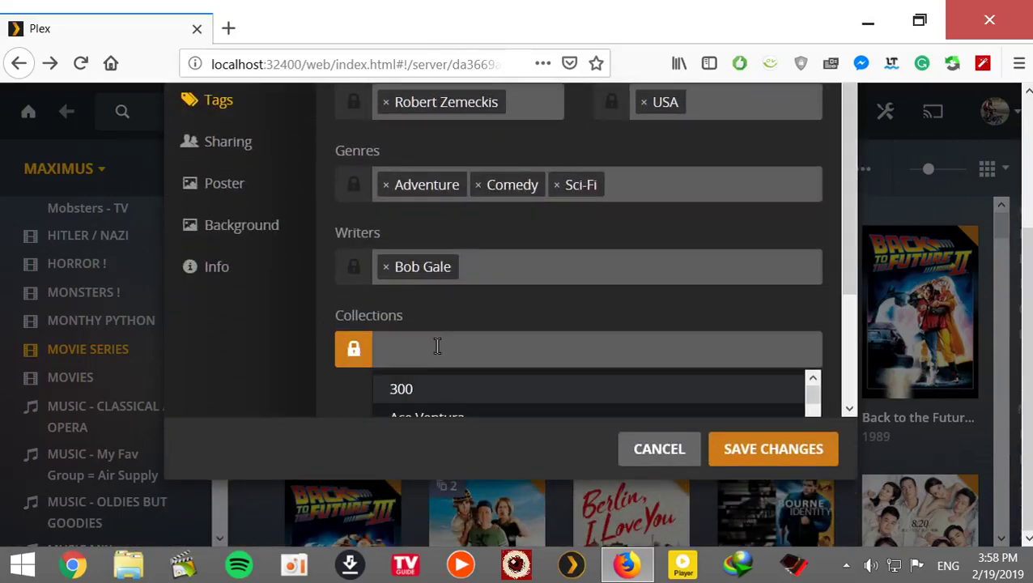
{"action": "type", "text": "b"}
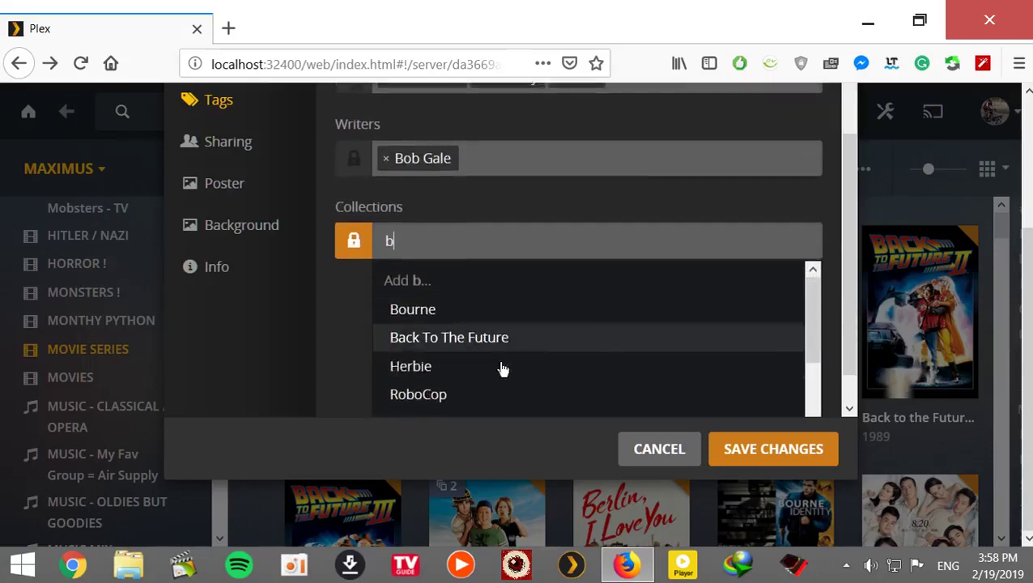
{"action": "left_click", "coordinate": [461, 346]}
{"action": "left_click", "coordinate": [750, 455]}
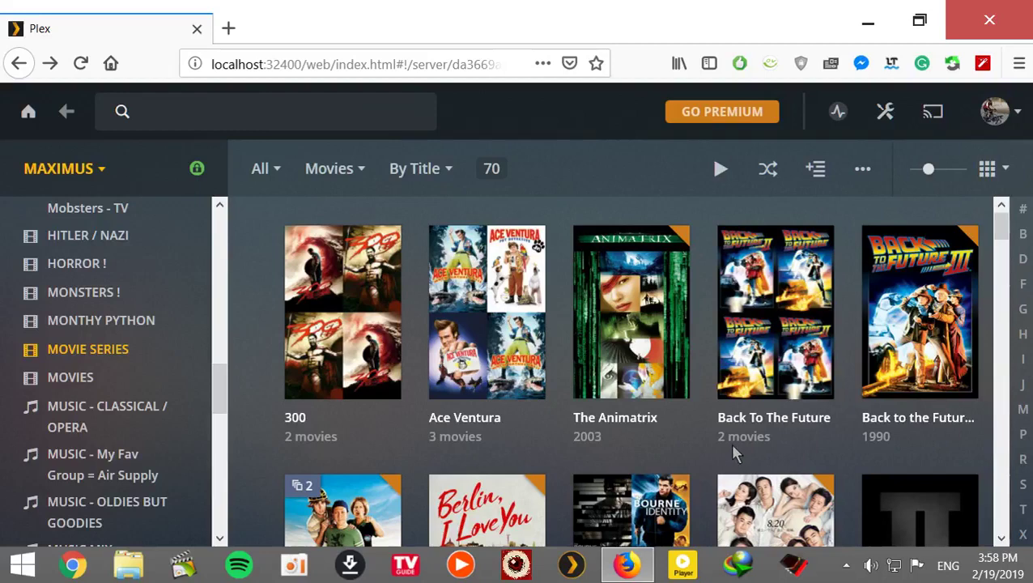
- Add Back to the Future Part III to the existing Back To The Future collection through its tags and save
{"action": "left_click", "coordinate": [871, 384]}
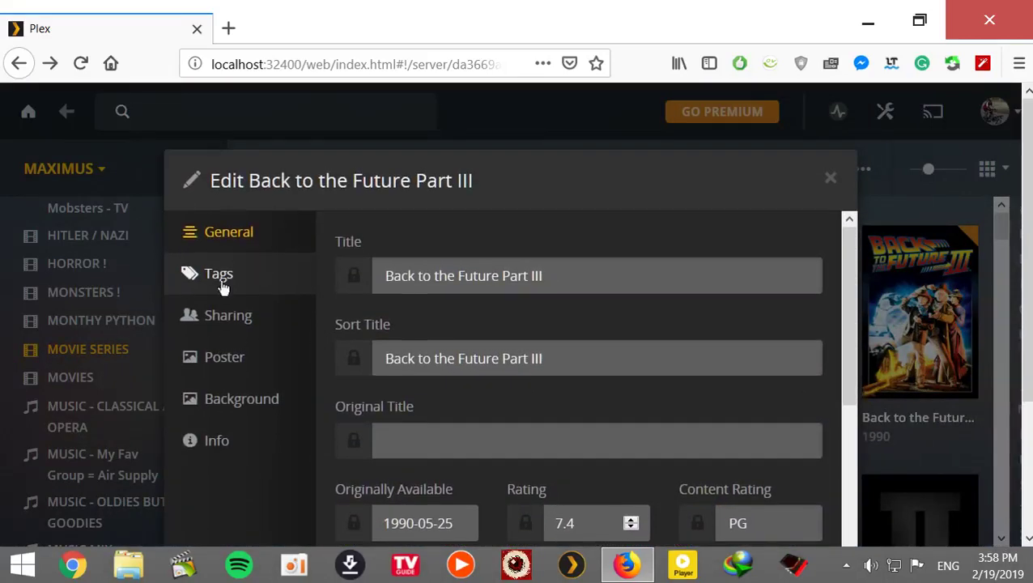
{"action": "left_click", "coordinate": [221, 269]}
{"action": "scroll", "coordinate": [346, 364], "scroll_direction": "down", "scroll_amount": 3}
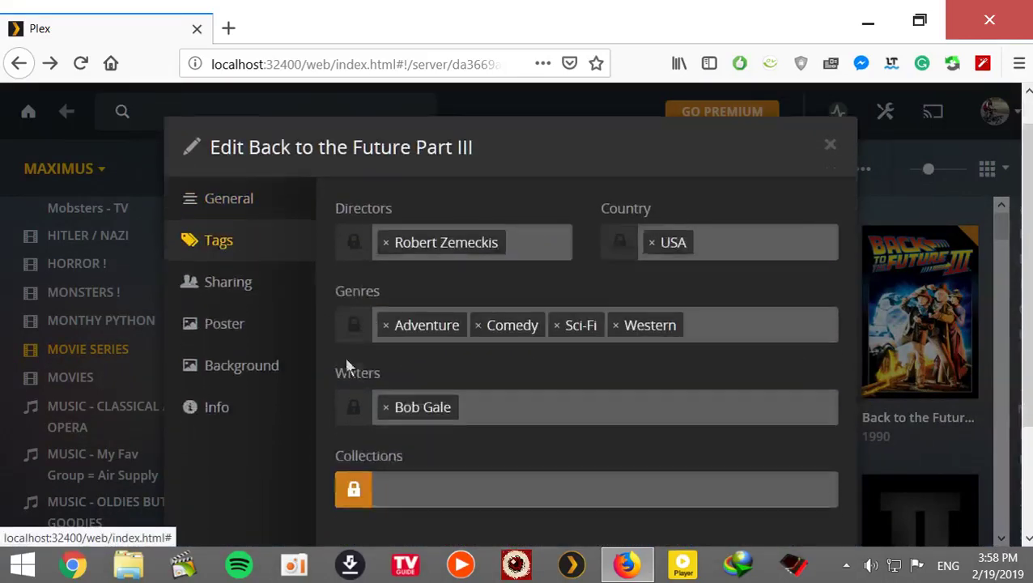
{"action": "left_click", "coordinate": [419, 356]}
{"action": "type", "text": "b"}
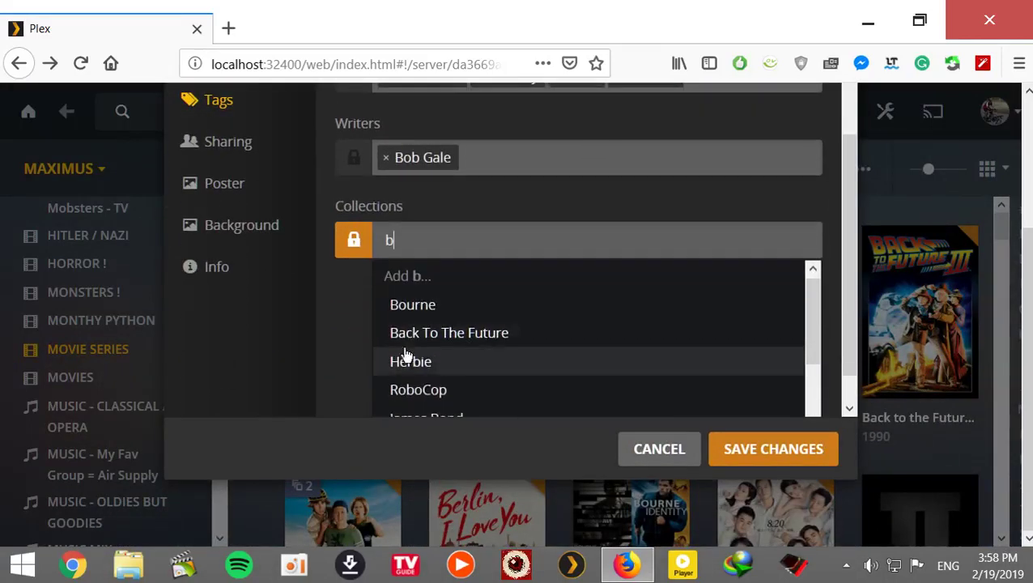
{"action": "left_click", "coordinate": [421, 339]}
{"action": "left_click", "coordinate": [761, 450]}
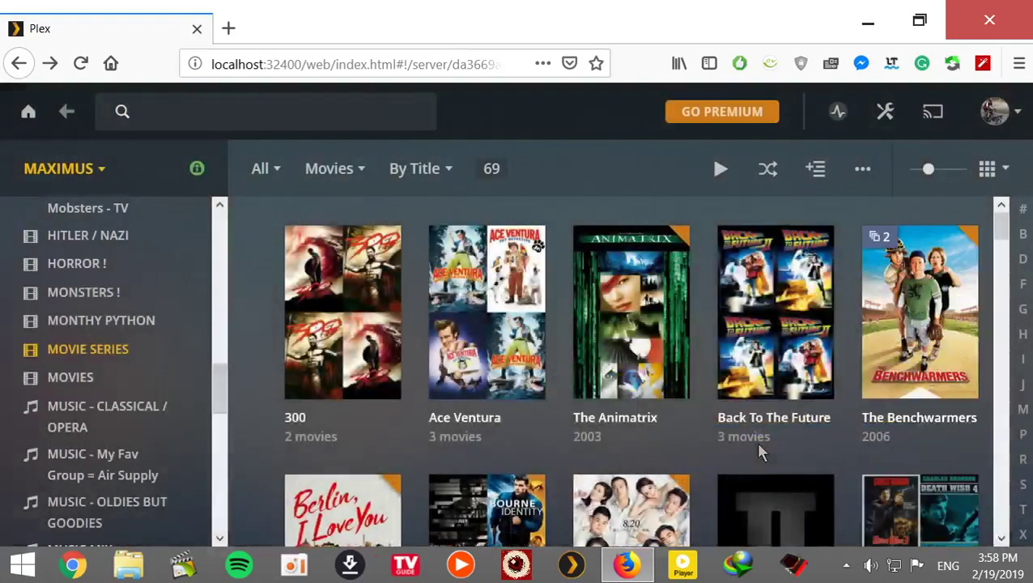
- Open the Back To The Future collection, remove the collection tag from the 1985 movie, and save the change
{"action": "left_click", "coordinate": [732, 309]}
{"action": "scroll", "coordinate": [474, 344], "scroll_direction": "down", "scroll_amount": 3}
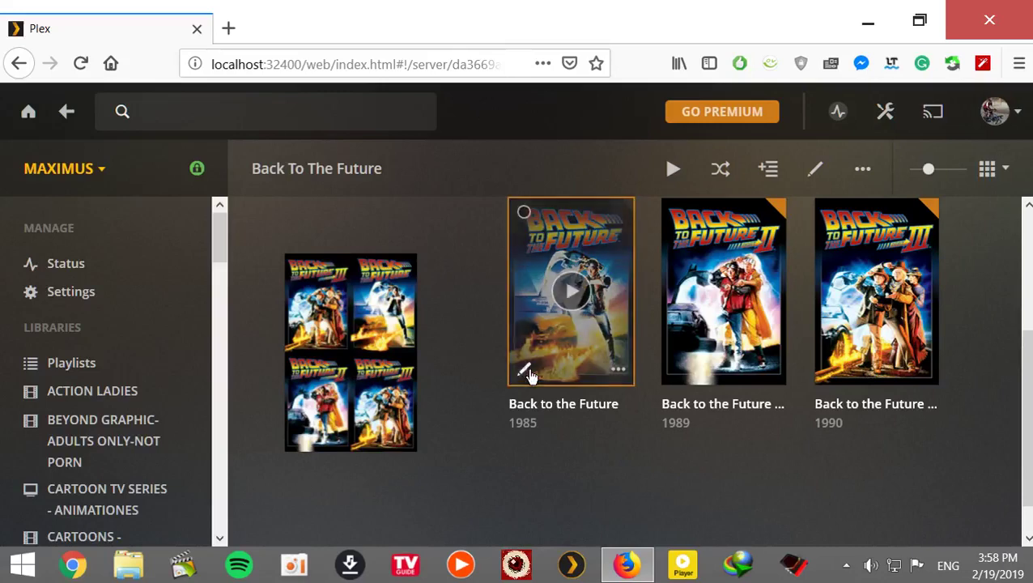
{"action": "left_click", "coordinate": [524, 369]}
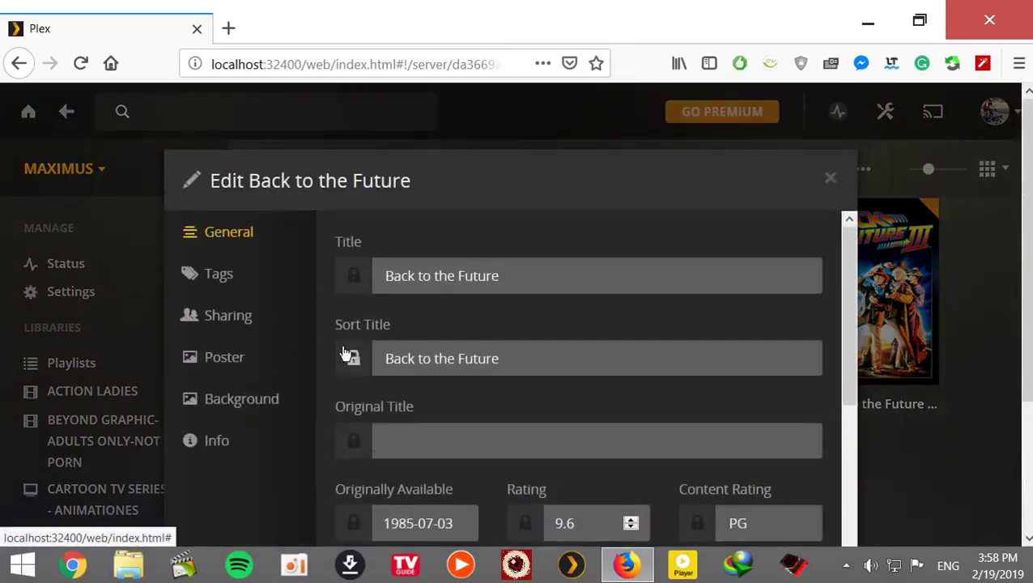
{"action": "left_click", "coordinate": [219, 275]}
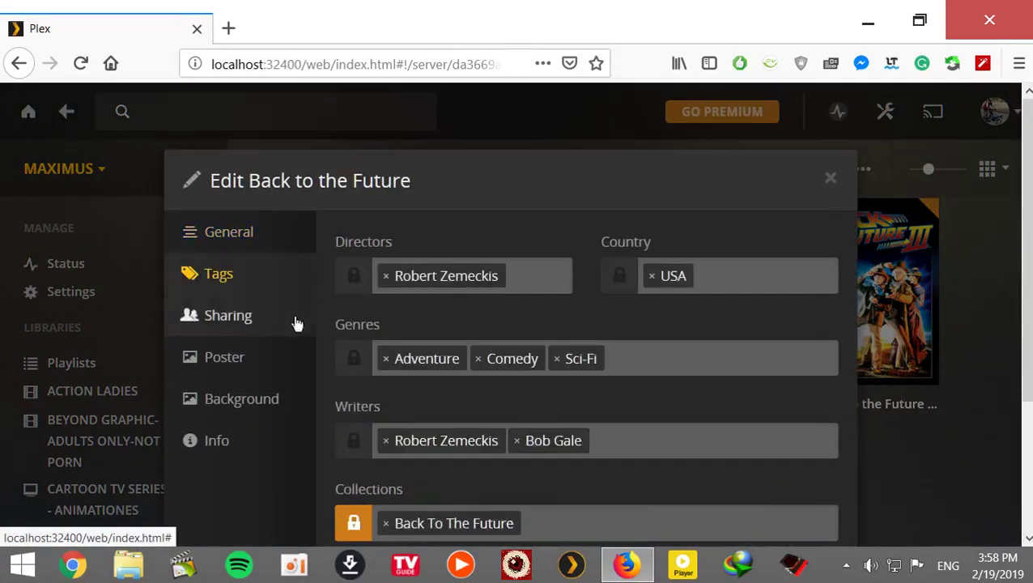
{"action": "scroll", "coordinate": [340, 356], "scroll_direction": "down", "scroll_amount": 2}
{"action": "left_click", "coordinate": [386, 350]}
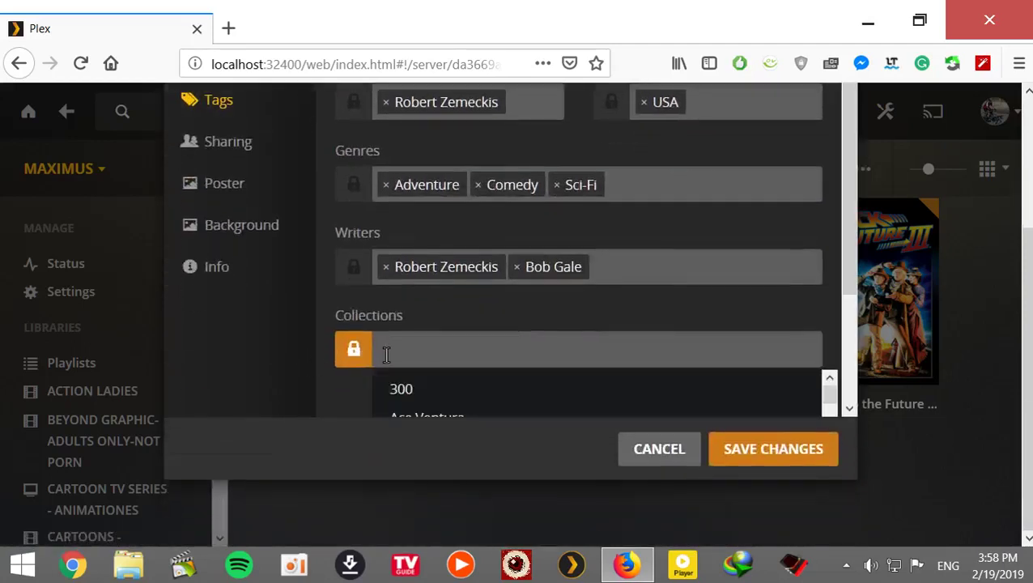
{"action": "left_click", "coordinate": [809, 458]}
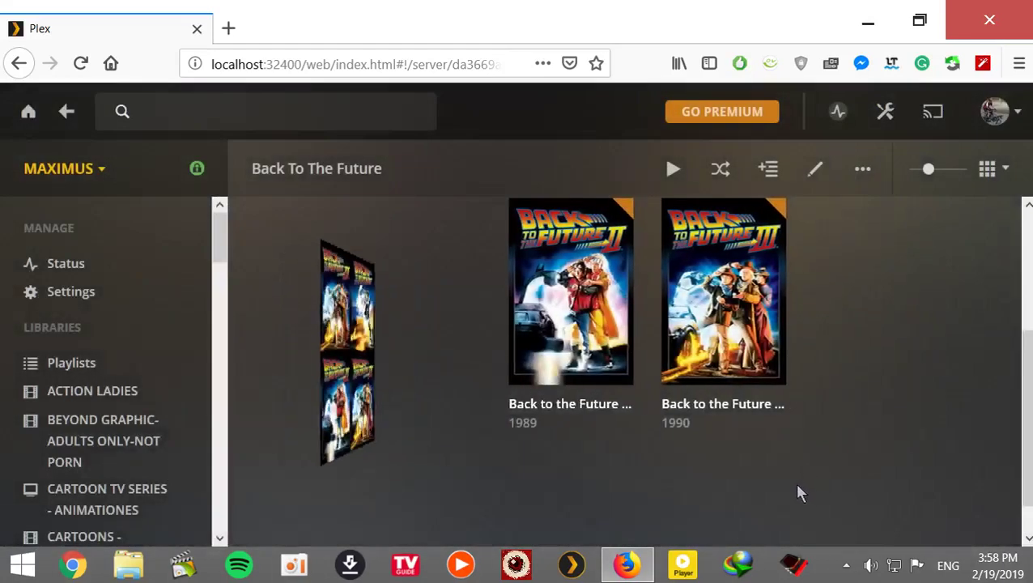
- Return to the movie library, add the Back To The Future collection tag to the 1985 movie again, and save the changes
{"action": "left_click", "coordinate": [18, 64]}
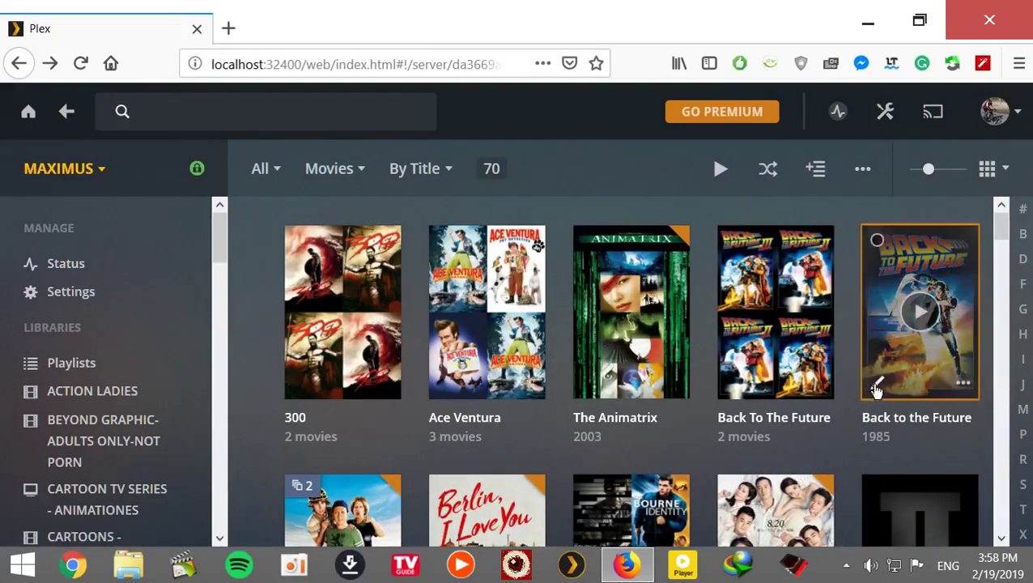
{"action": "left_click", "coordinate": [875, 386]}
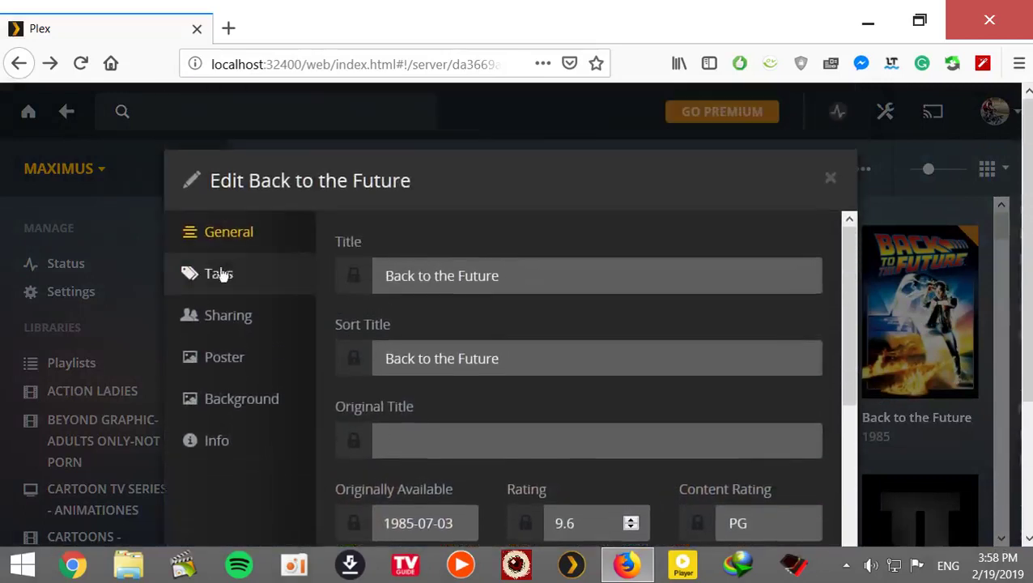
{"action": "left_click", "coordinate": [223, 274]}
{"action": "scroll", "coordinate": [243, 291], "scroll_direction": "down", "scroll_amount": 2}
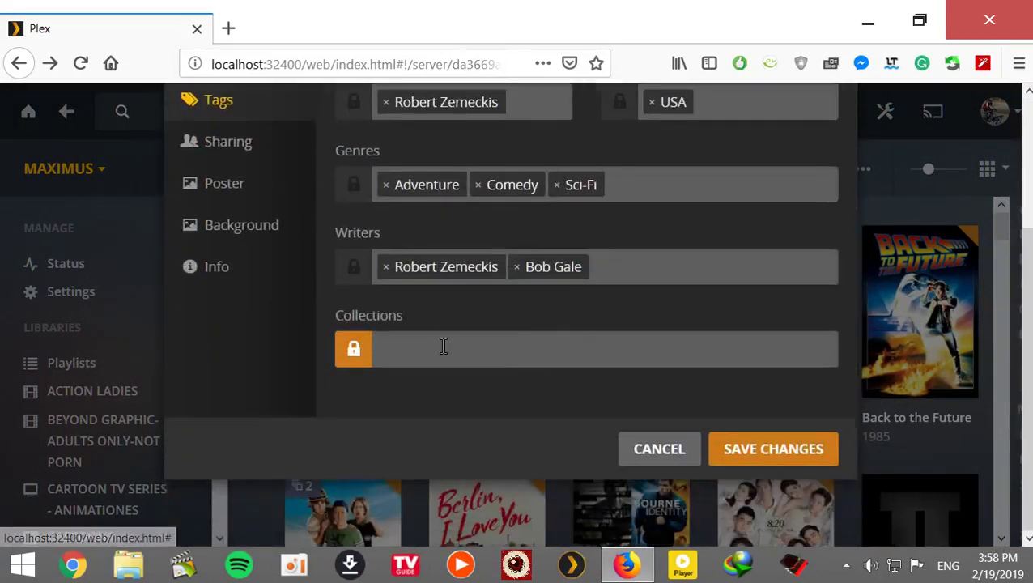
{"action": "left_click", "coordinate": [443, 346]}
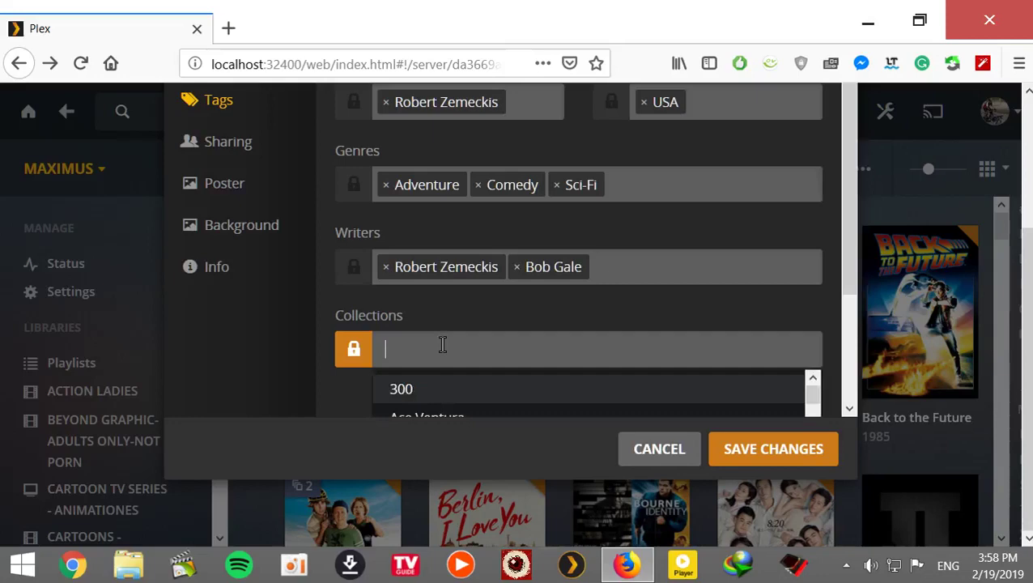
{"action": "type", "text": "b"}
{"action": "left_click", "coordinate": [486, 352]}
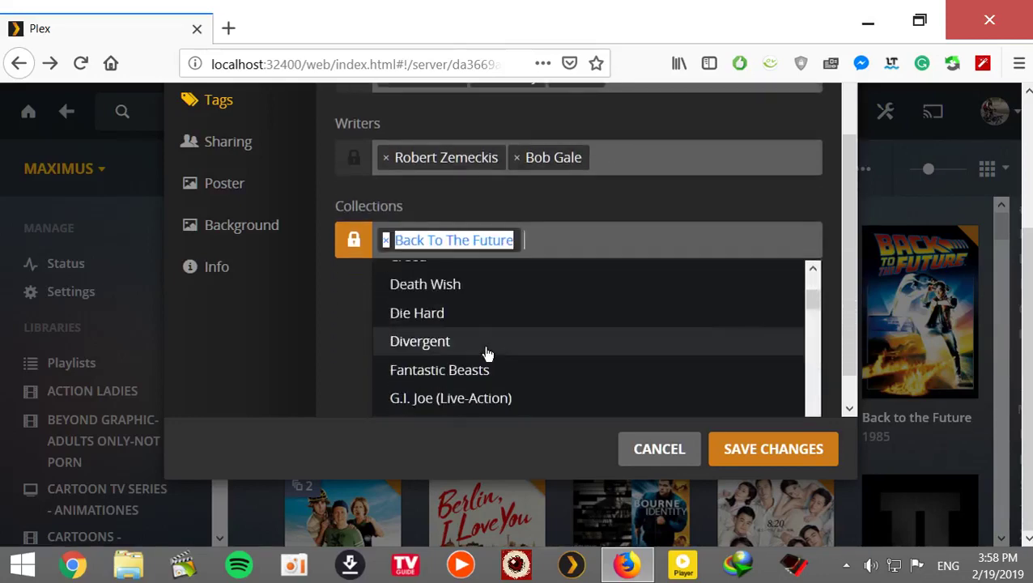
{"action": "left_click", "coordinate": [761, 458]}
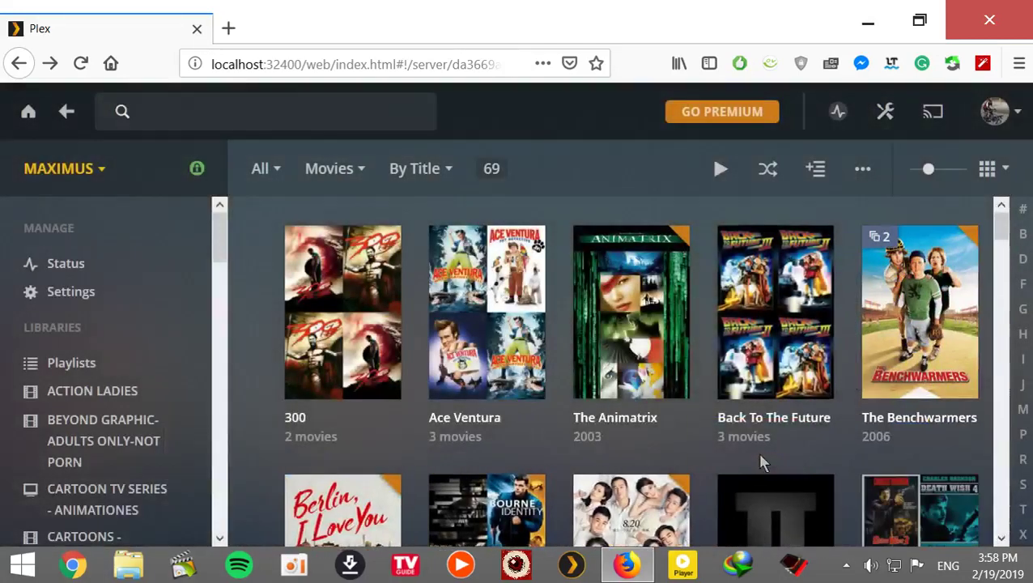